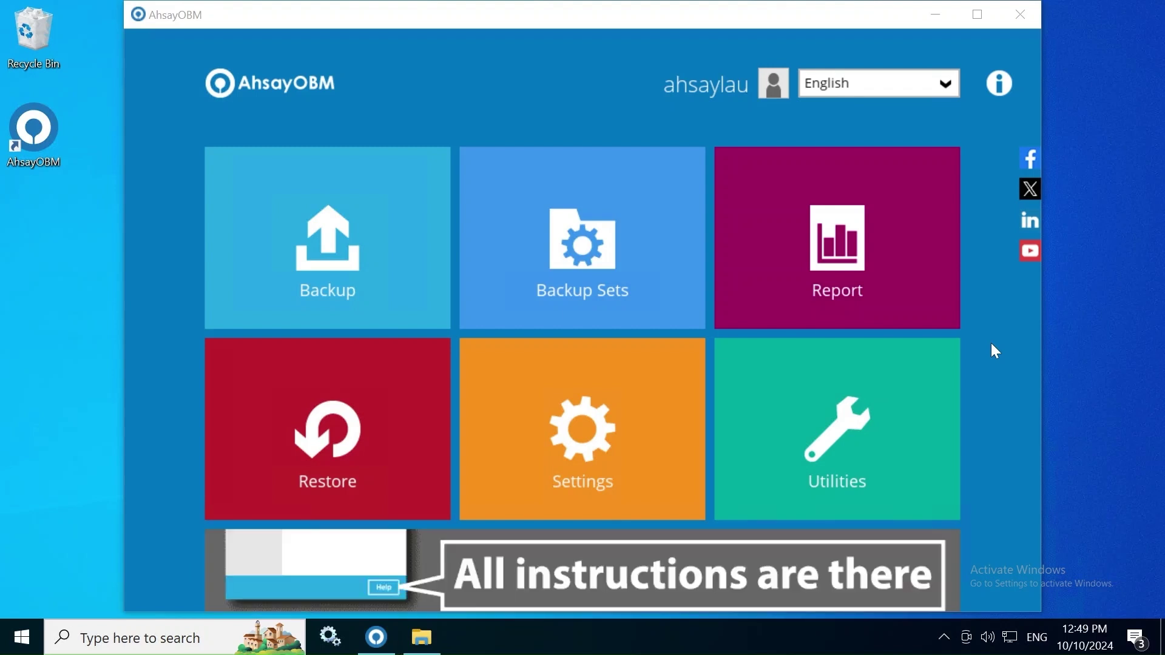
{"action": "left_click", "coordinate": [431, 639]}
{"action": "double_click", "coordinate": [373, 218]}
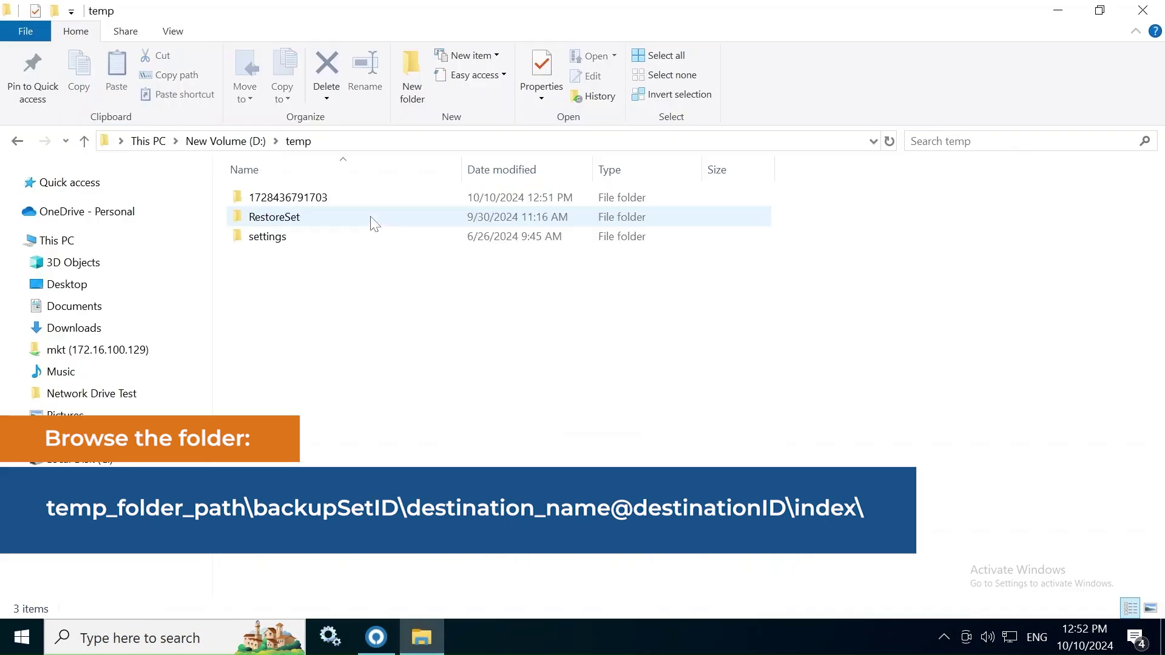
{"action": "double_click", "coordinate": [369, 210]}
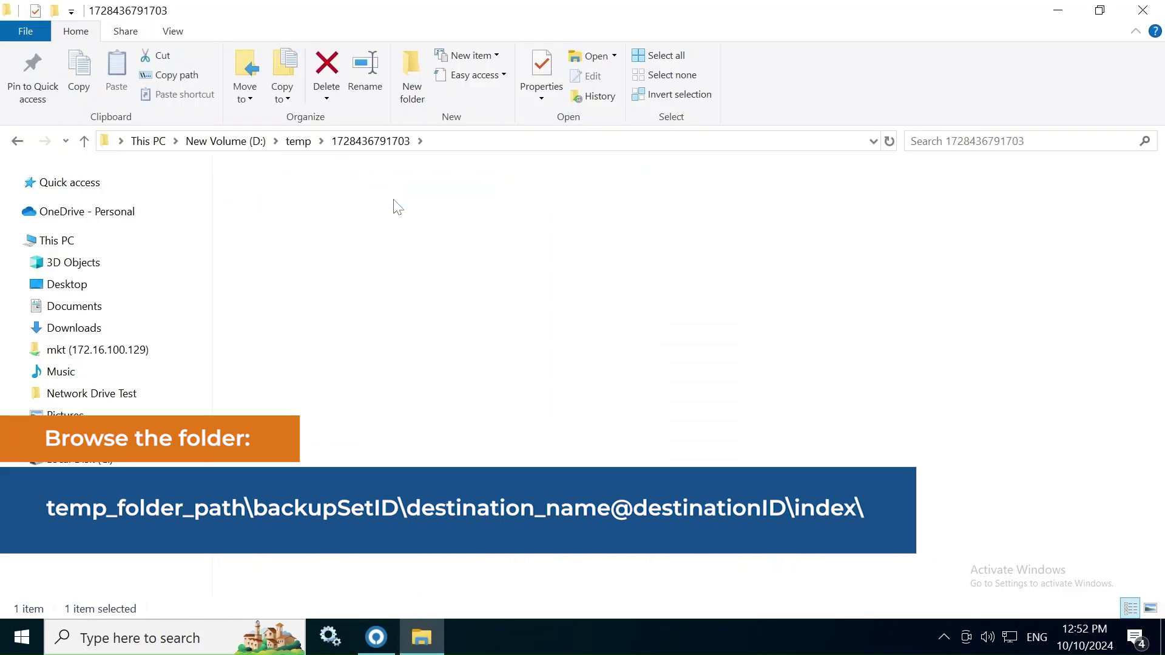
{"action": "double_click", "coordinate": [388, 218]}
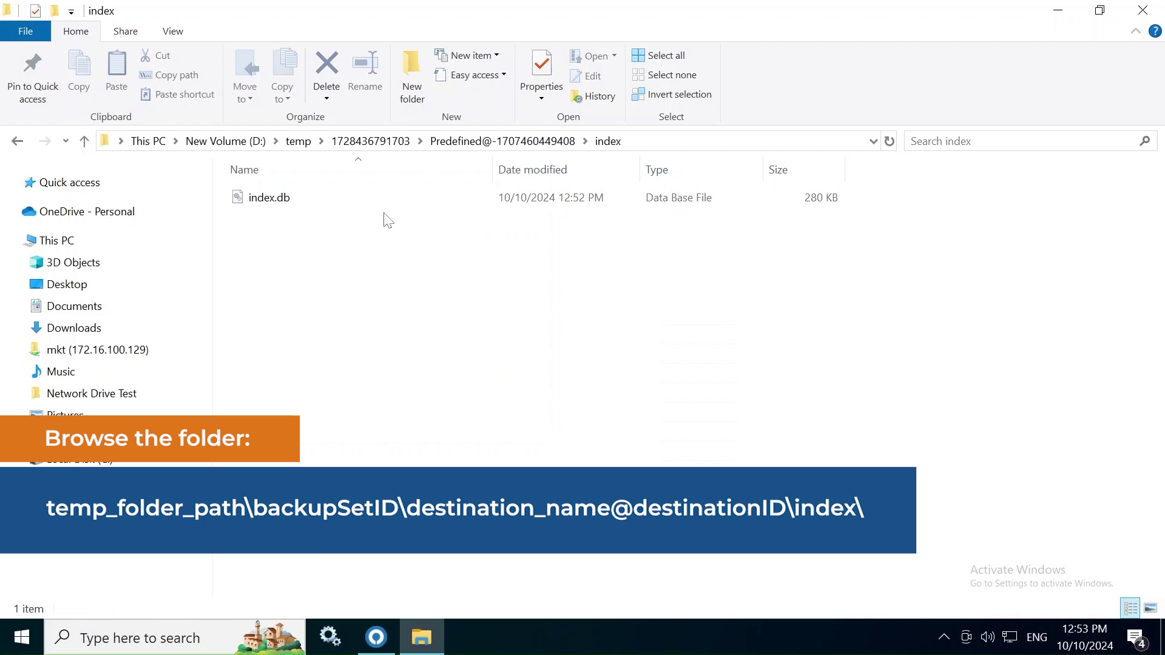
{"action": "right_click", "coordinate": [381, 201]}
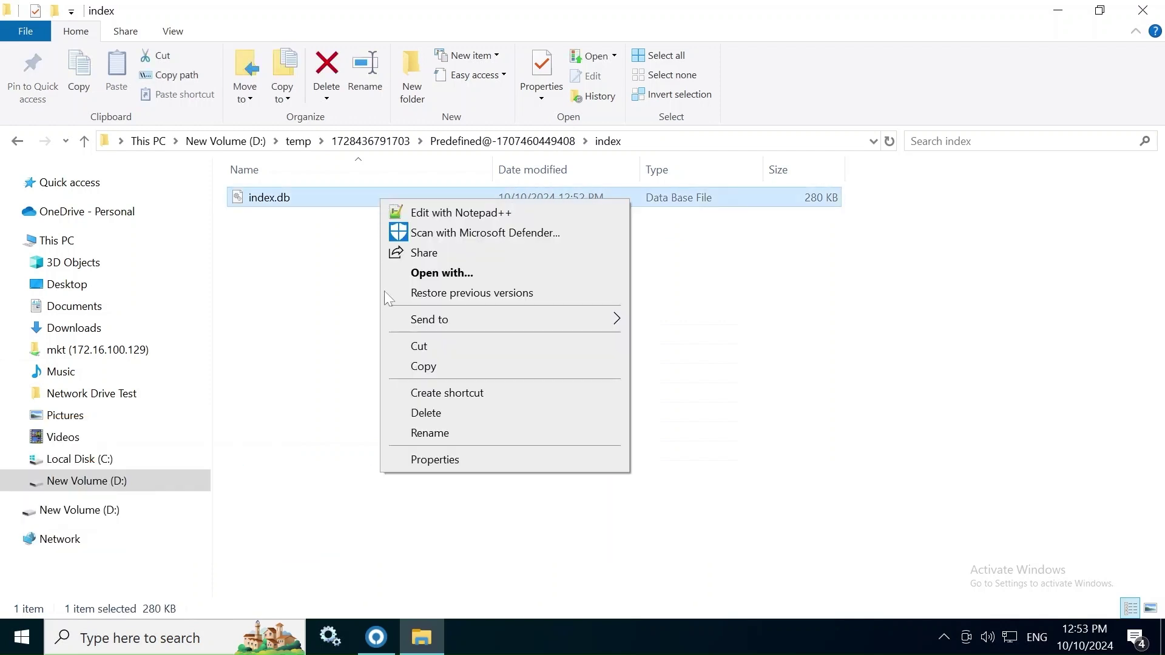
{"action": "left_click", "coordinate": [410, 414]}
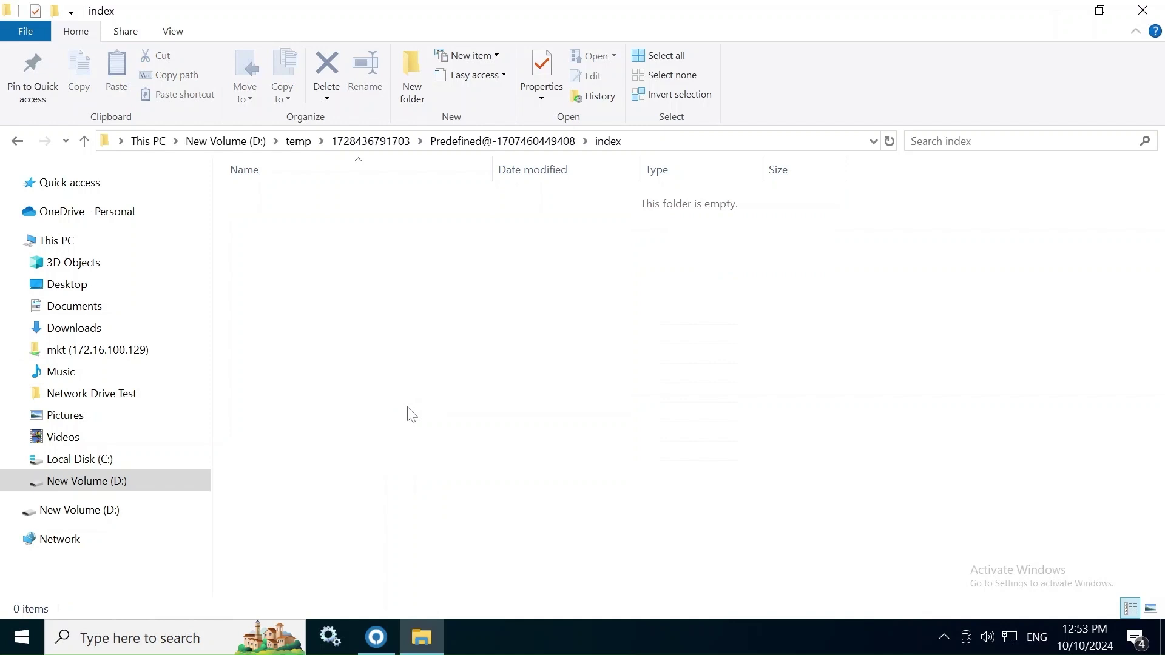
Run Data Integrity Check with Rebuild index on MS Exchange Server 2019 to Singapore Ahsay Drive
{"action": "left_click", "coordinate": [376, 638]}
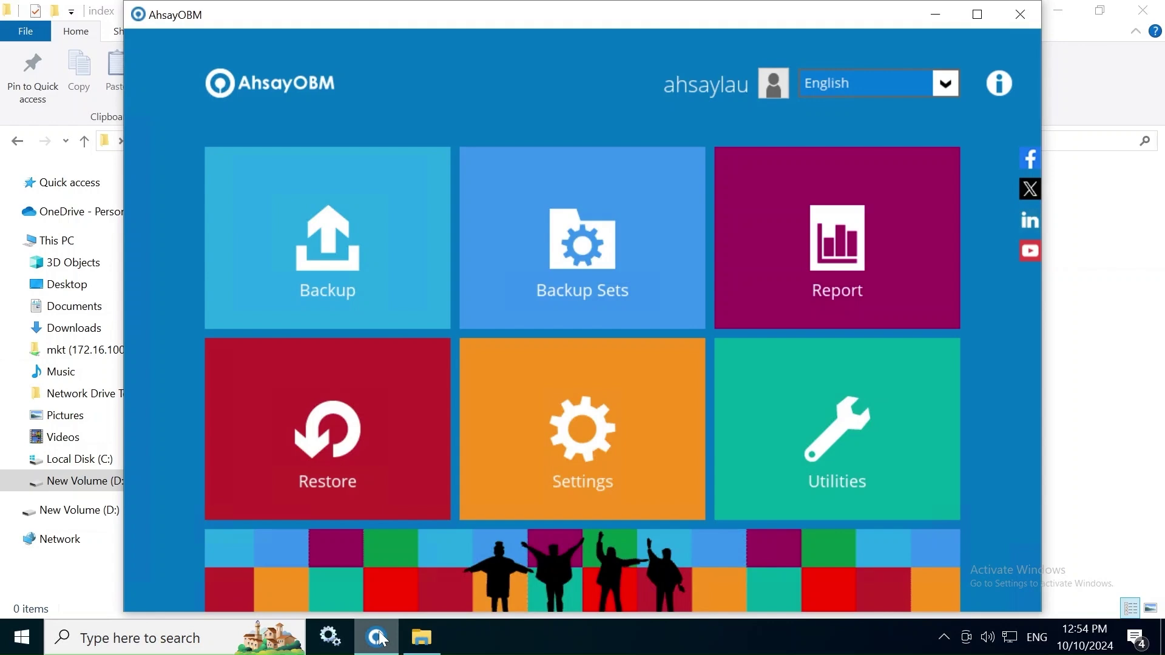
{"action": "left_click", "coordinate": [881, 398]}
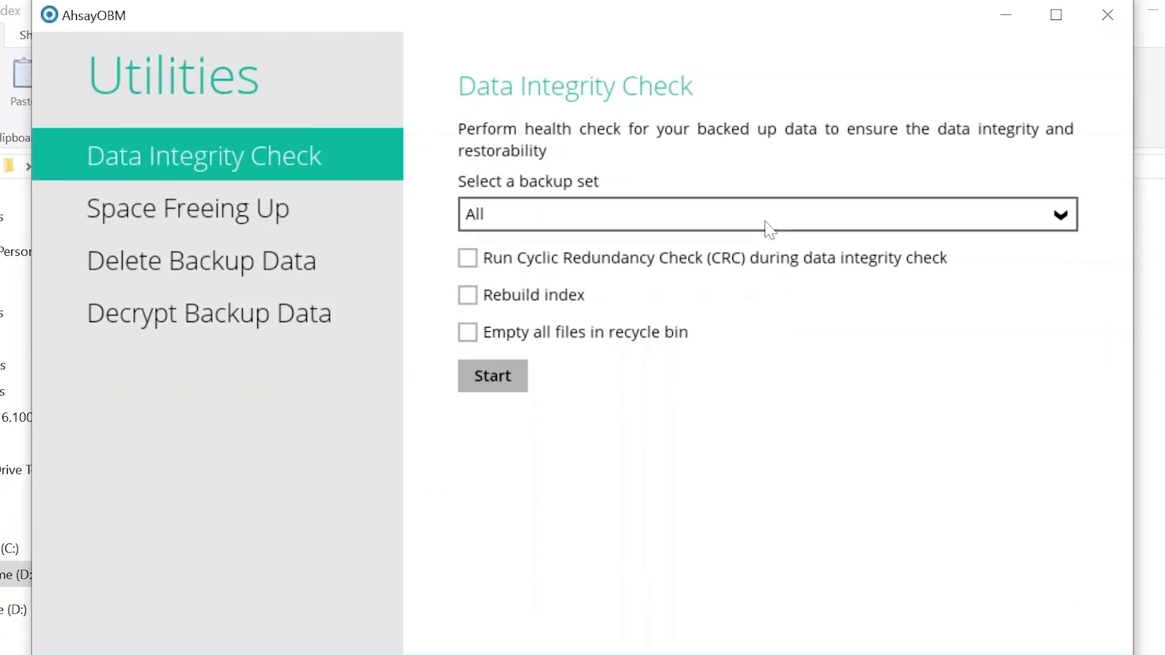
{"action": "left_click", "coordinate": [740, 182]}
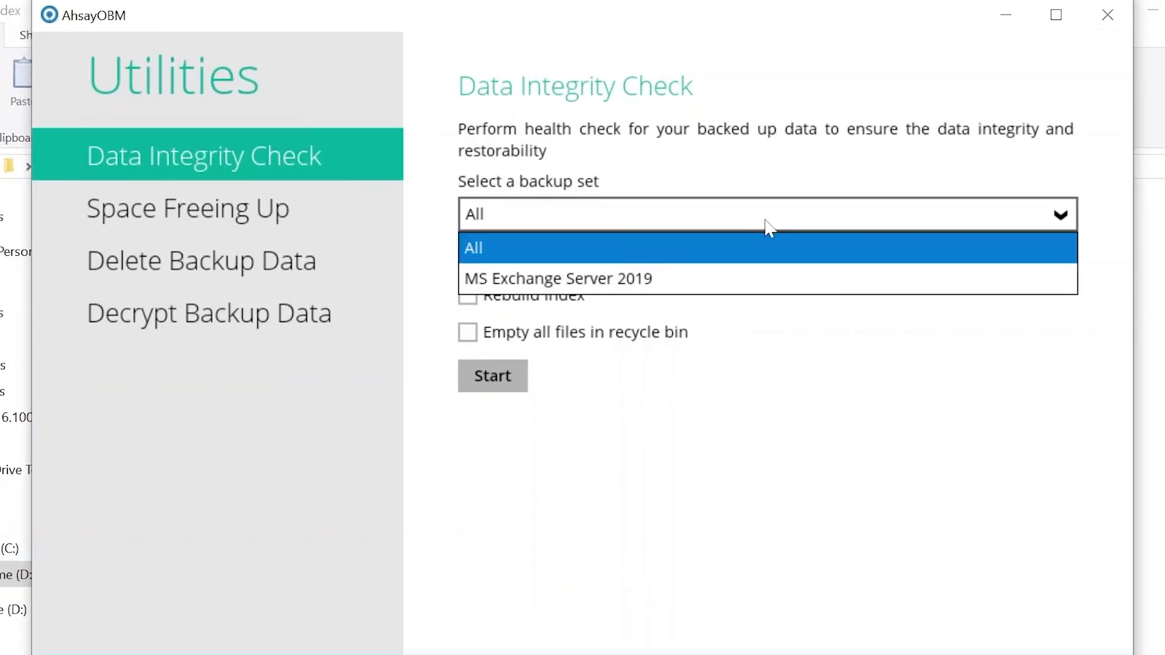
{"action": "left_click", "coordinate": [744, 283]}
{"action": "left_click", "coordinate": [741, 285]}
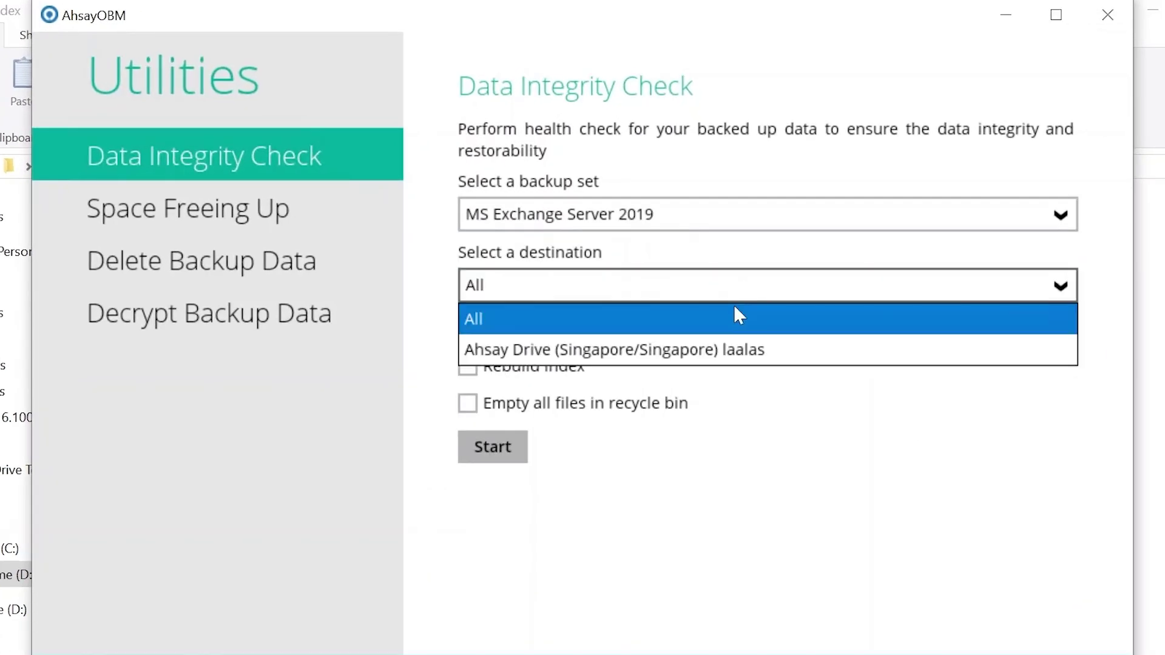
{"action": "left_click", "coordinate": [730, 347]}
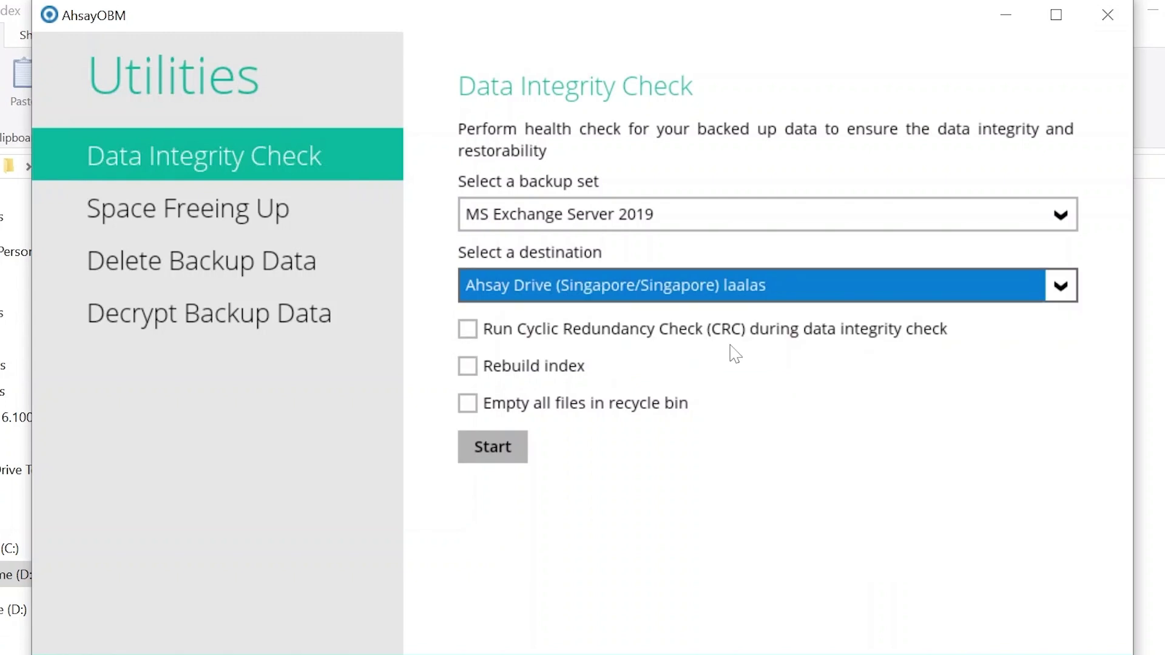
{"action": "left_click", "coordinate": [469, 367]}
{"action": "left_click", "coordinate": [491, 446]}
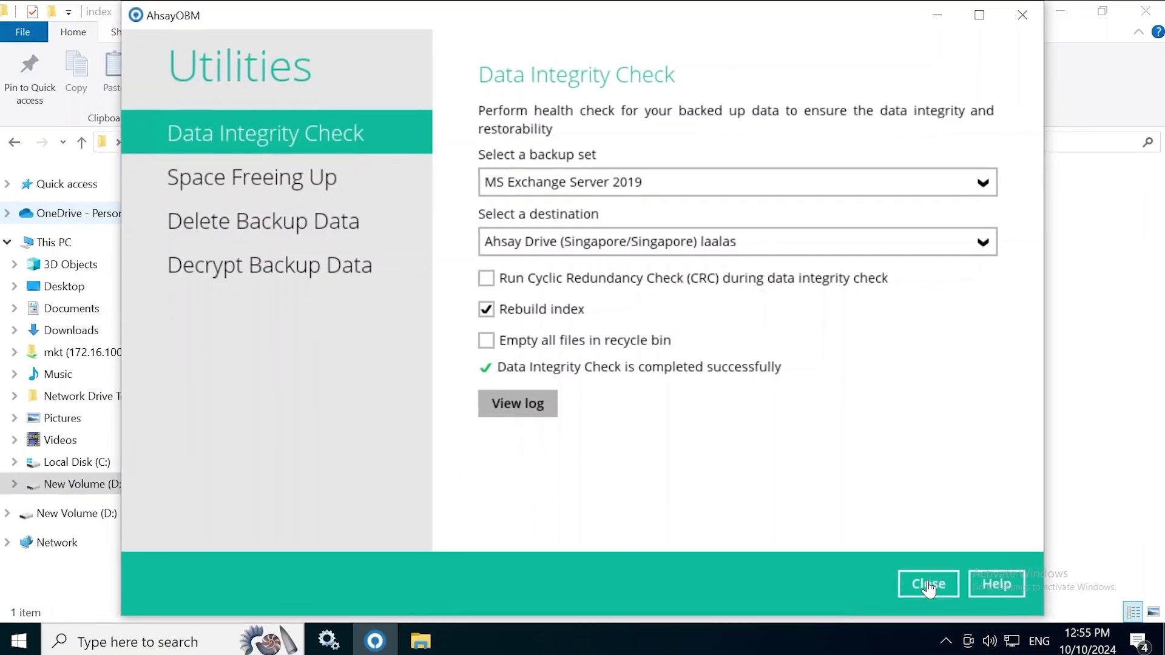
{"action": "left_click", "coordinate": [929, 584]}
Start a manual backup of the MS Exchange Server 2019 backup set
{"action": "left_click", "coordinate": [351, 241]}
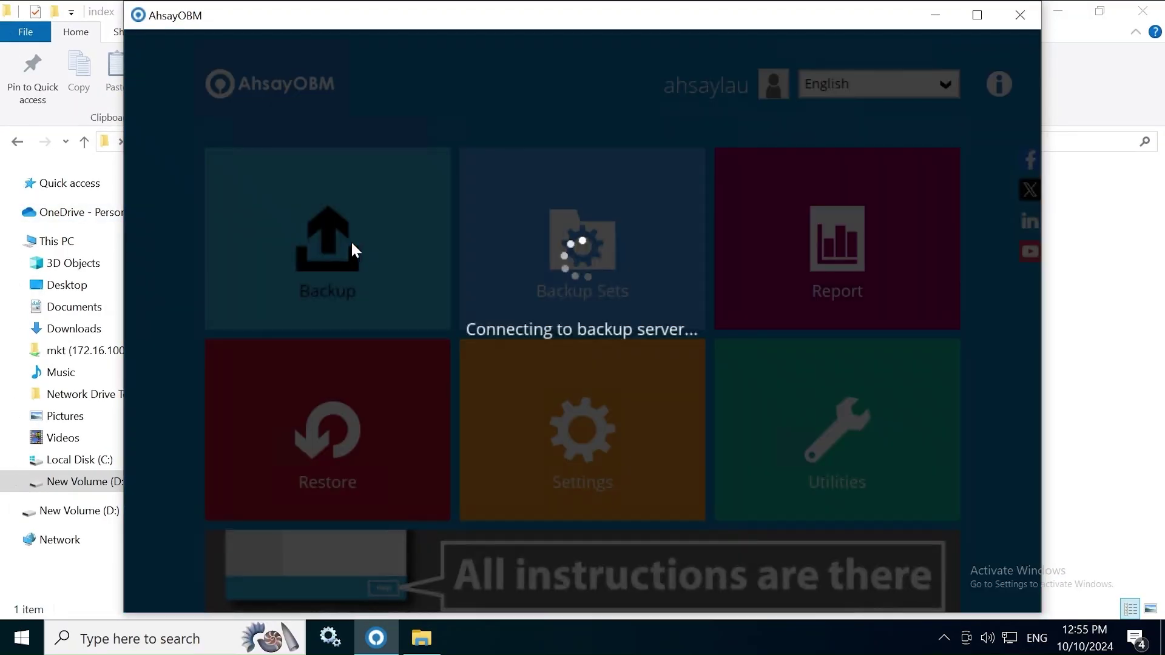
{"action": "left_click", "coordinate": [542, 244]}
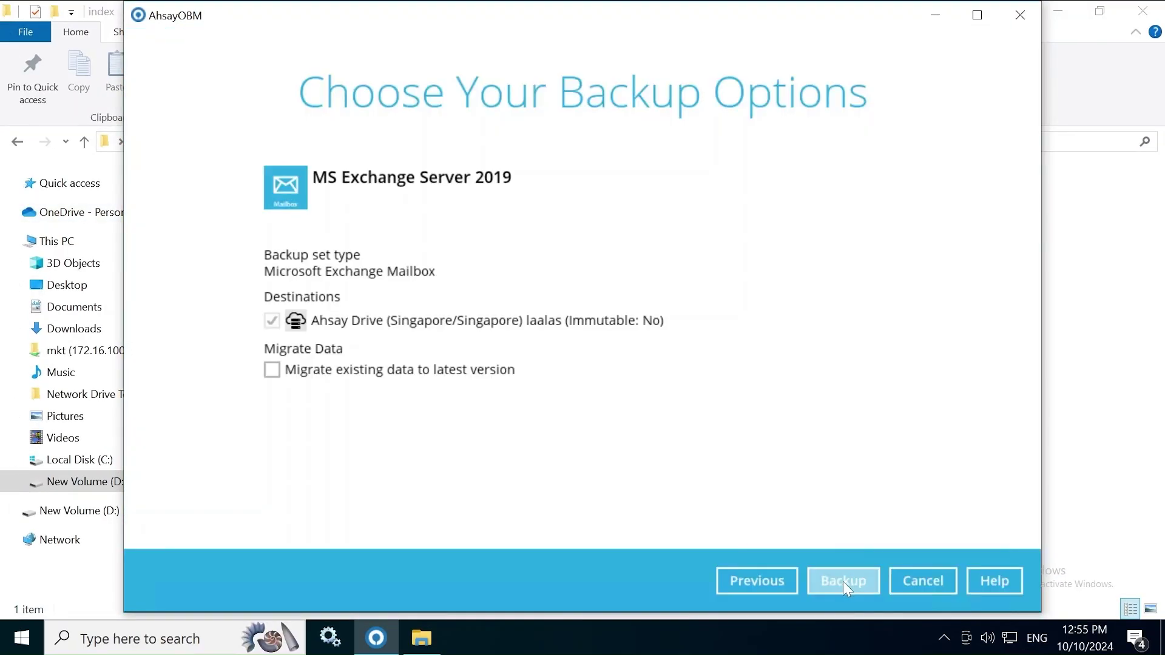
{"action": "left_click", "coordinate": [843, 582]}
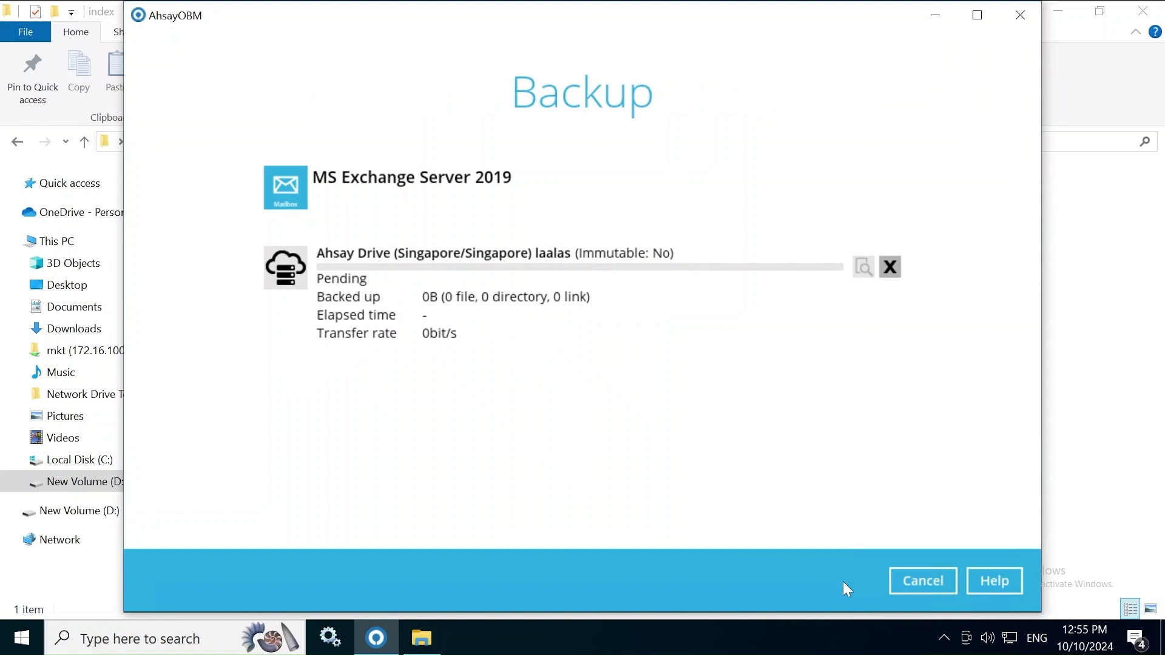